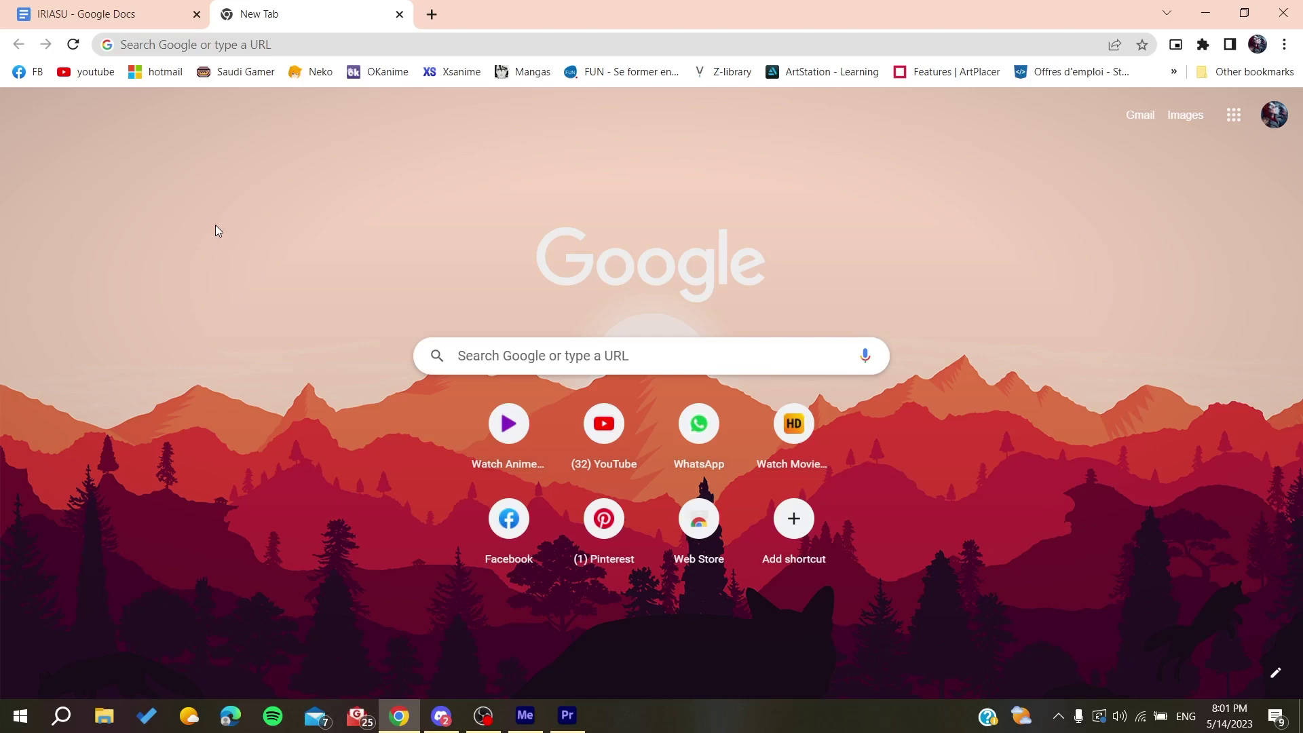
In a new tab, search Google for 'wordpress' and open the WordPress.com homepage result
{"action": "left_click", "coordinate": [432, 14]}
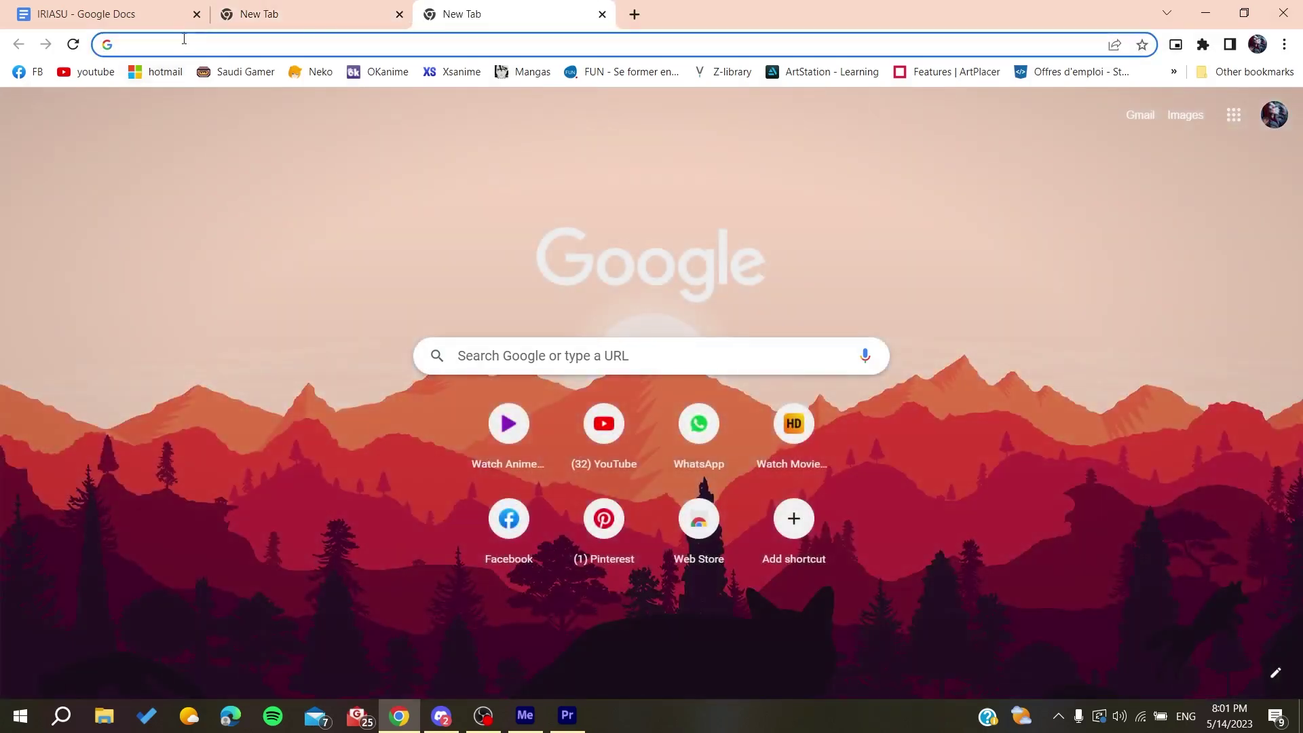
{"action": "left_click", "coordinate": [184, 39]}
{"action": "left_click", "coordinate": [60, 190]}
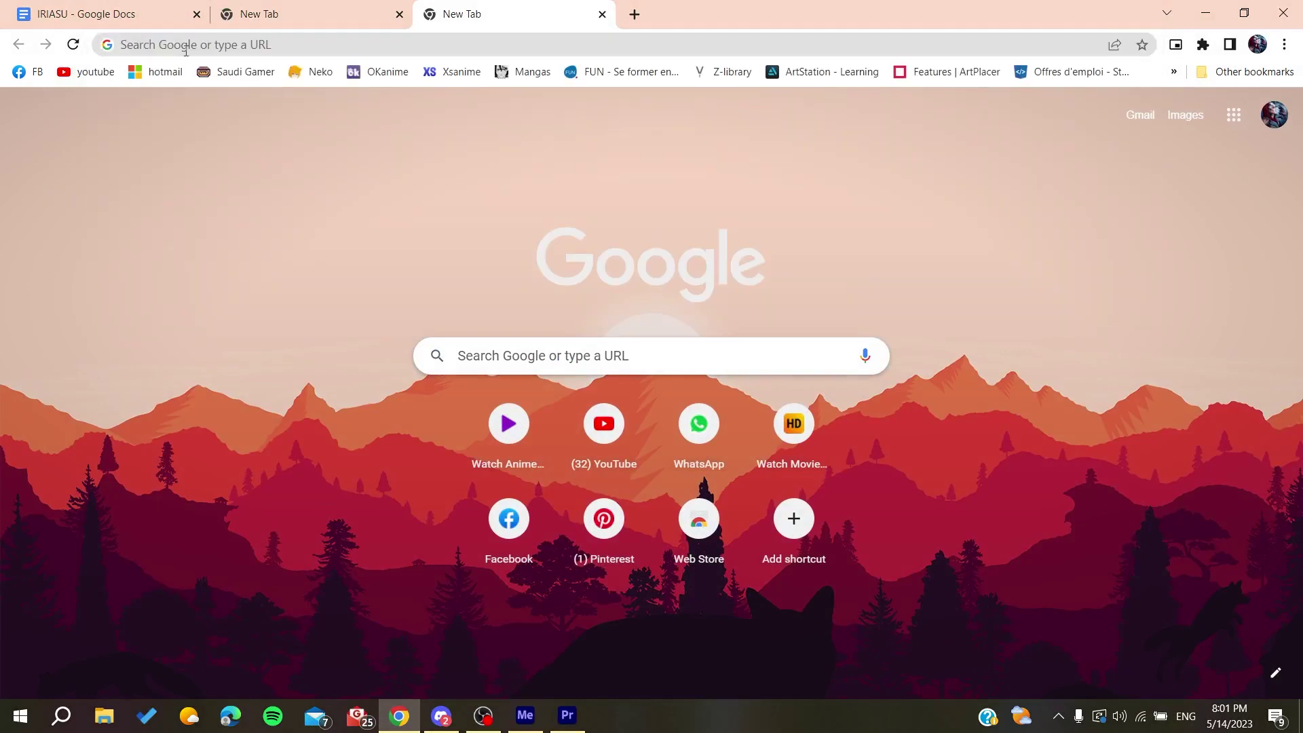
{"action": "left_click", "coordinate": [186, 45]}
{"action": "type", "text": "wordpress"}
{"action": "key", "text": "Return"}
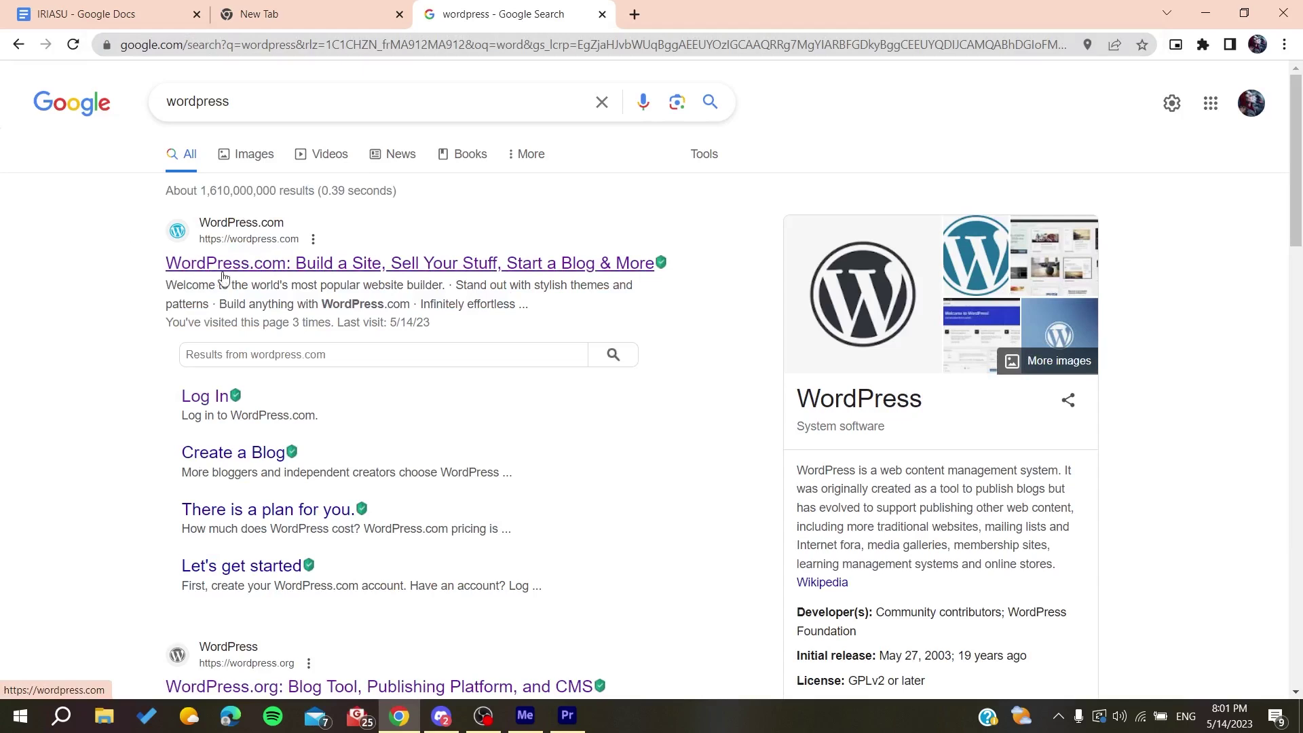
{"action": "left_click_drag", "start_coordinate": [349, 242], "coordinate": [242, 237]}
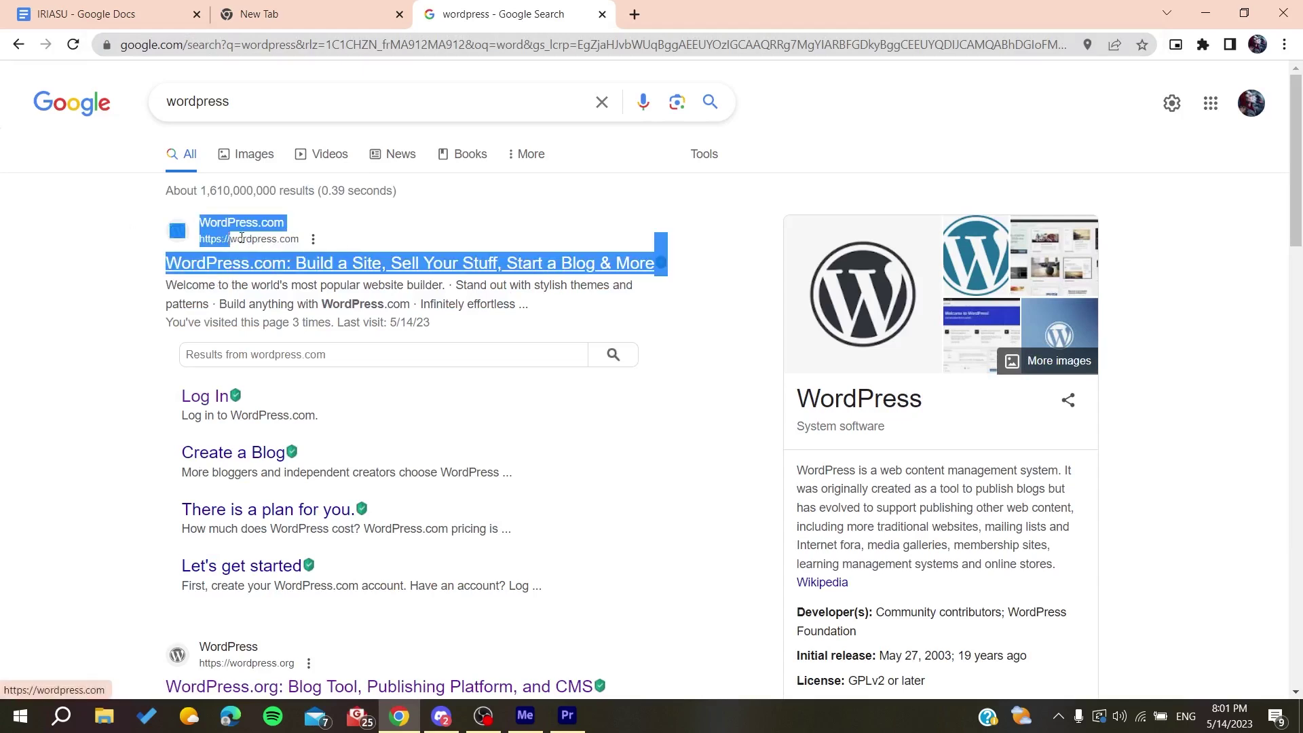
{"action": "left_click", "coordinate": [314, 270]}
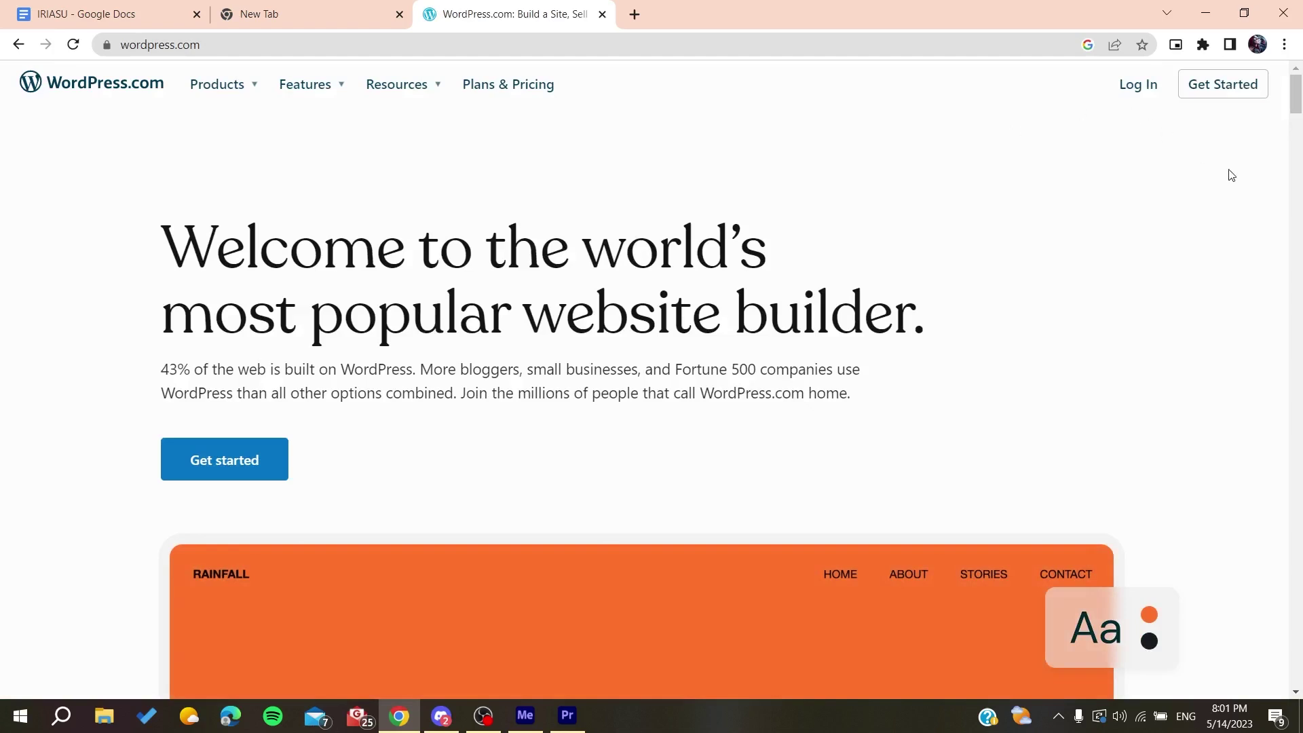
Start WordPress.com sign-up with Get Started and inspect the email, username and password fields
{"action": "left_click", "coordinate": [1199, 93]}
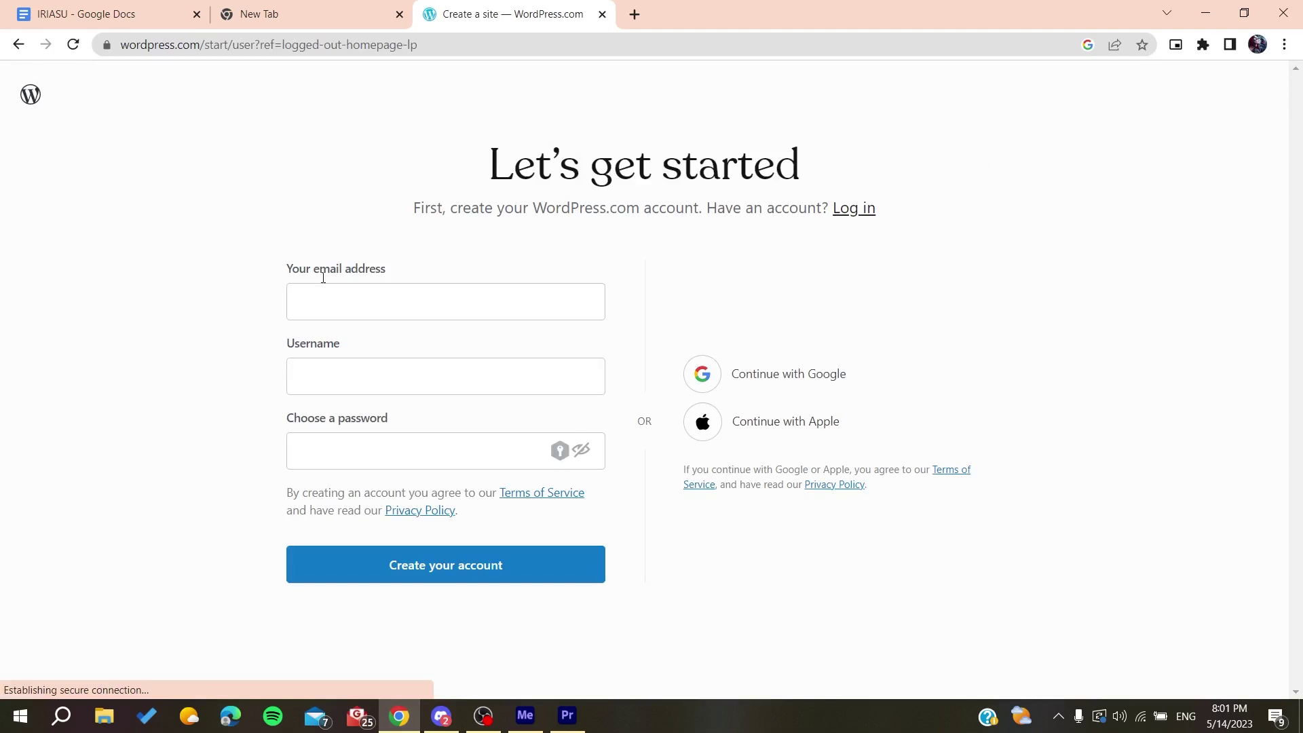
{"action": "left_click_drag", "start_coordinate": [278, 335], "coordinate": [437, 349]}
{"action": "left_click", "coordinate": [437, 358]}
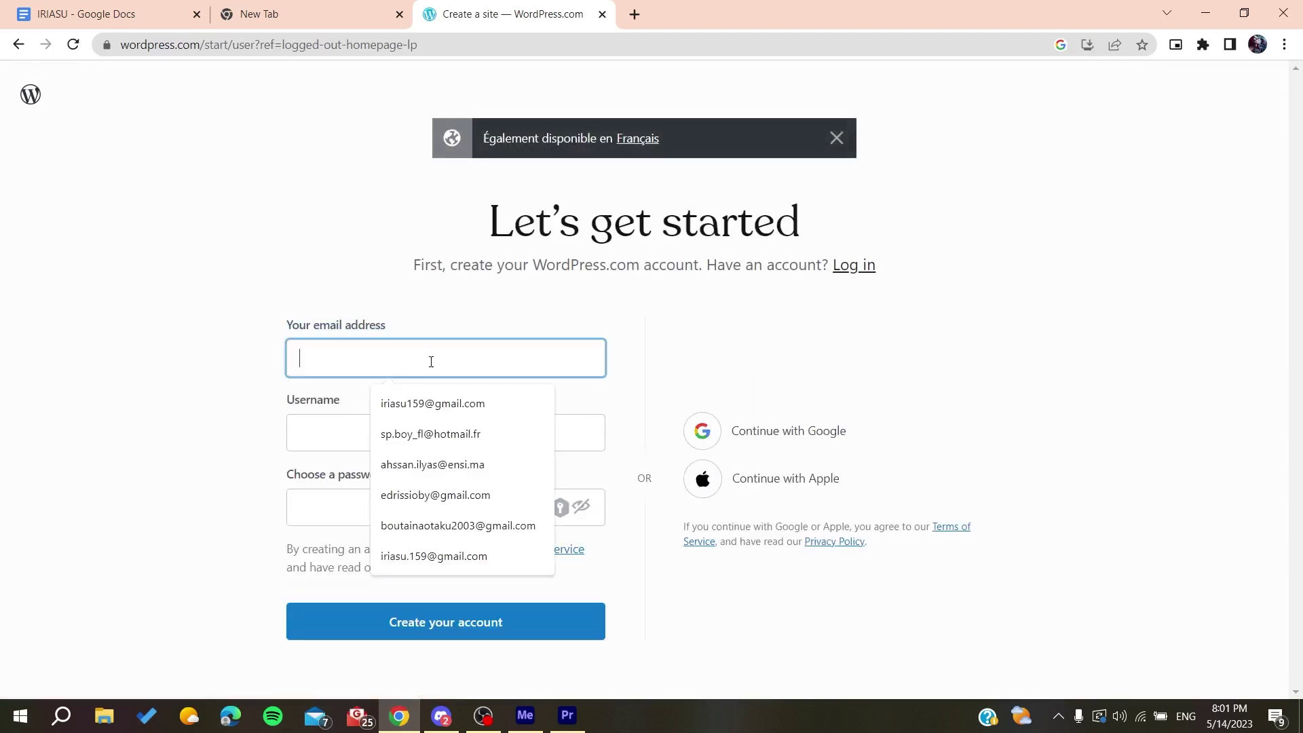
{"action": "left_click", "coordinate": [343, 437]}
{"action": "left_click", "coordinate": [227, 430]}
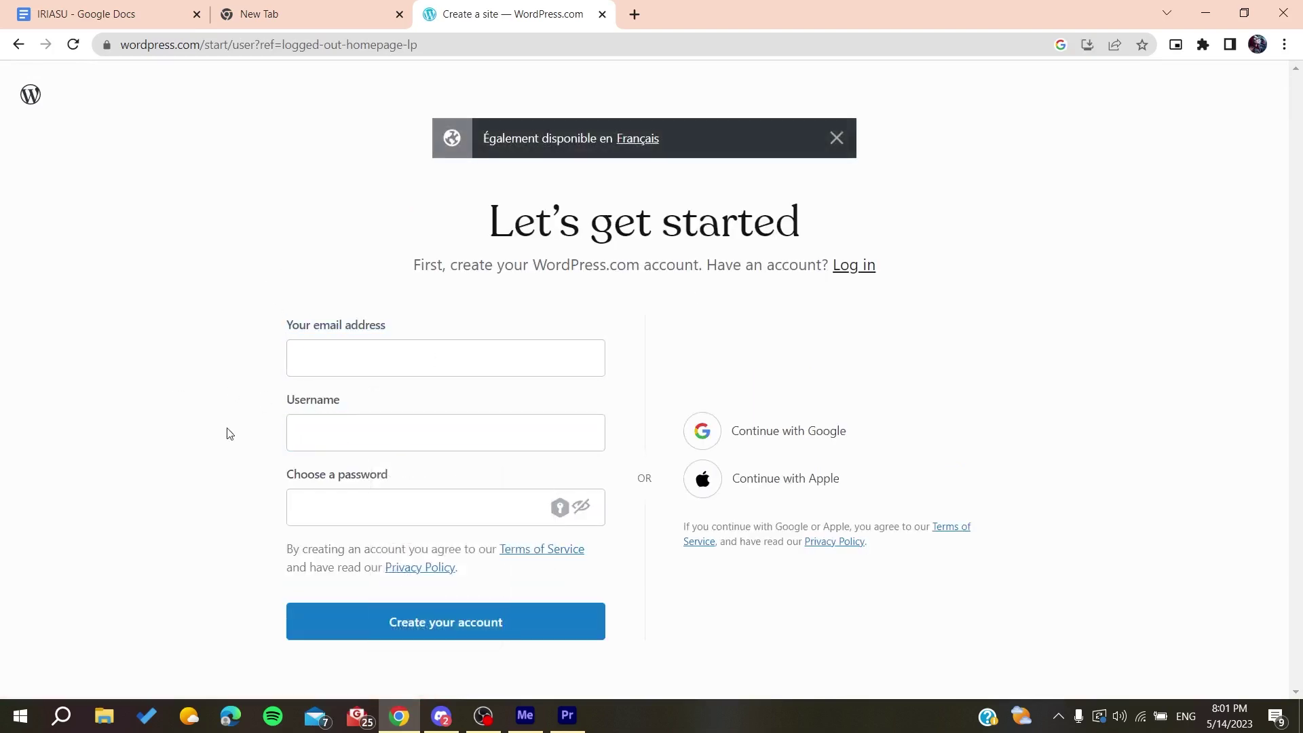
{"action": "left_click", "coordinate": [329, 519]}
{"action": "left_click", "coordinate": [219, 513]}
{"action": "left_click_drag", "start_coordinate": [646, 481], "coordinate": [885, 488]}
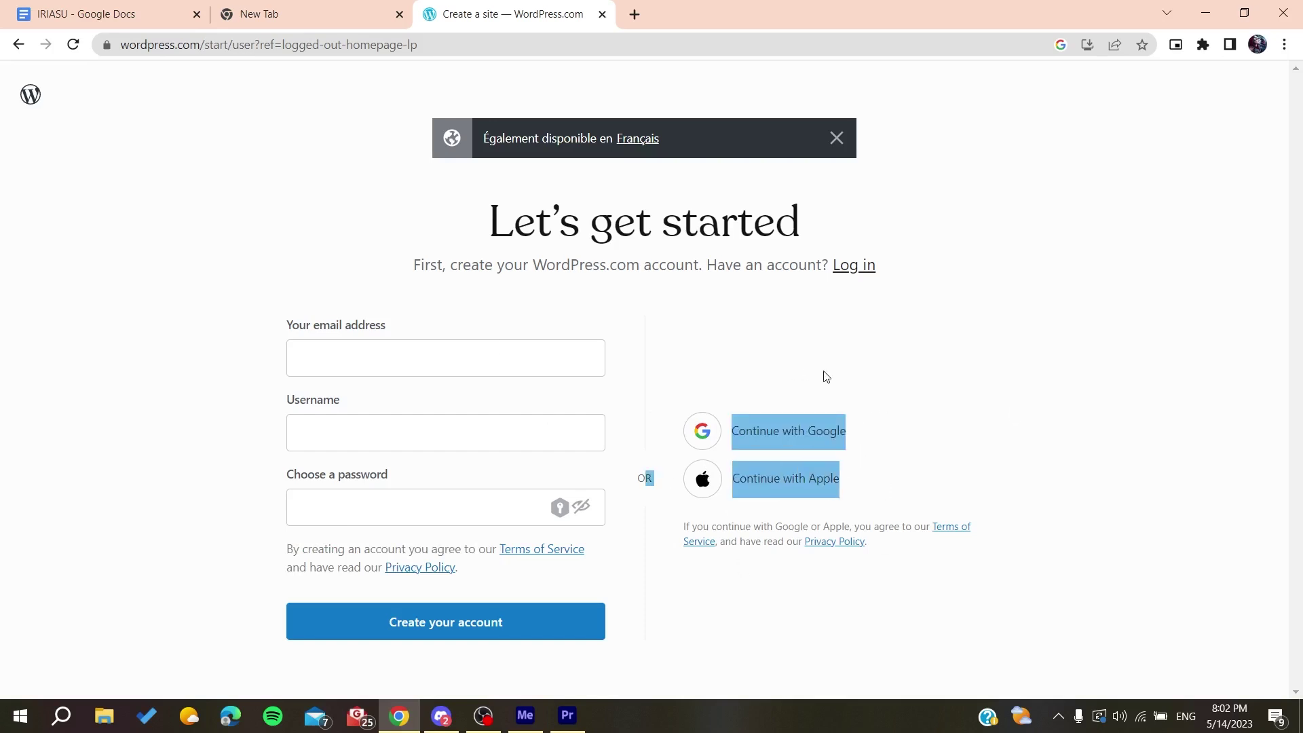
{"action": "left_click", "coordinate": [835, 294]}
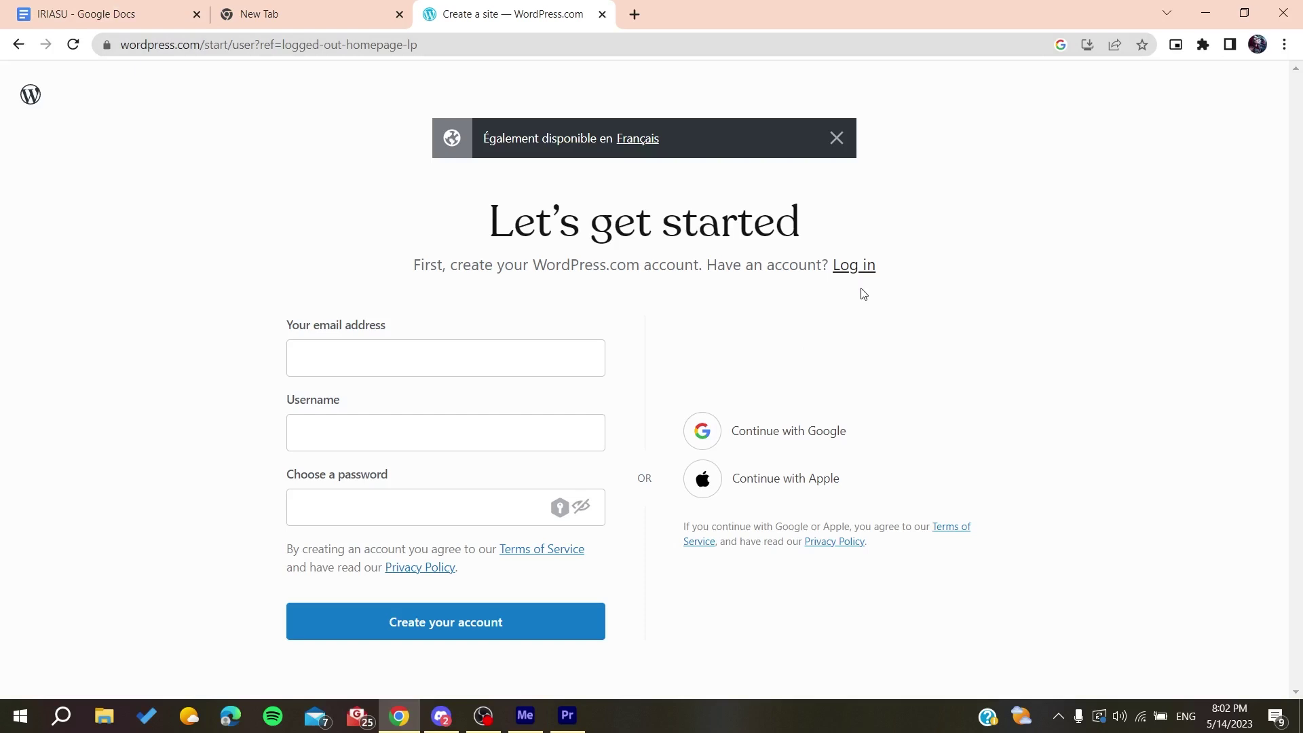
Switch to the WordPress.com log-in page and bring up the saved login suggestions for the username field
{"action": "left_click", "coordinate": [854, 266]}
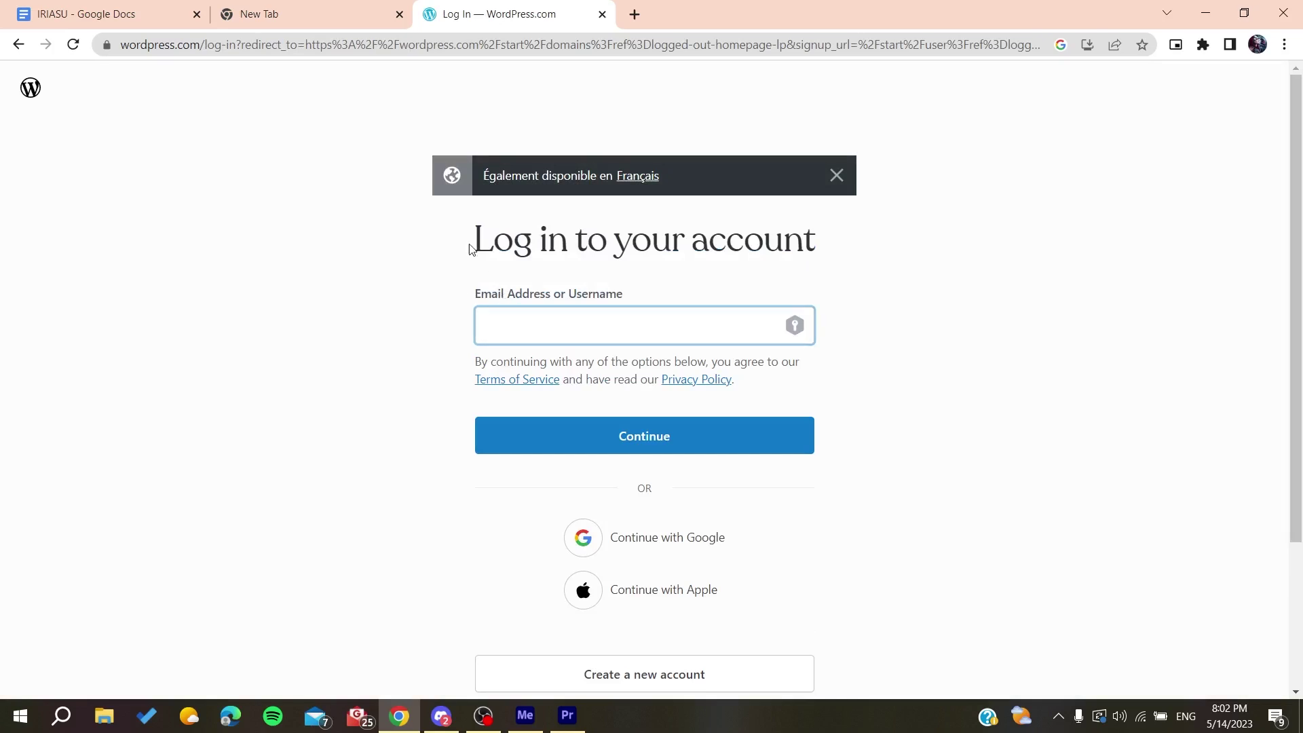
{"action": "left_click", "coordinate": [494, 326]}
{"action": "left_click", "coordinate": [444, 286]}
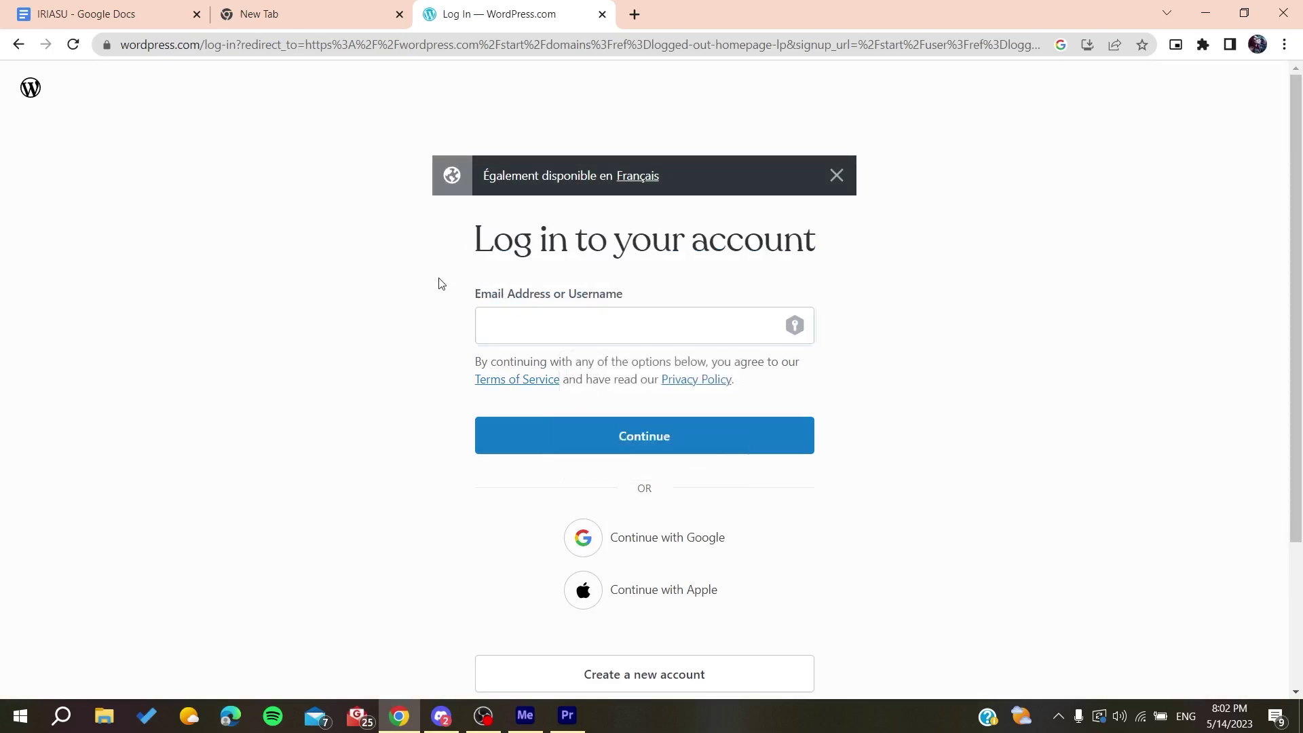
{"action": "left_click", "coordinate": [527, 328]}
{"action": "left_click", "coordinate": [448, 282]}
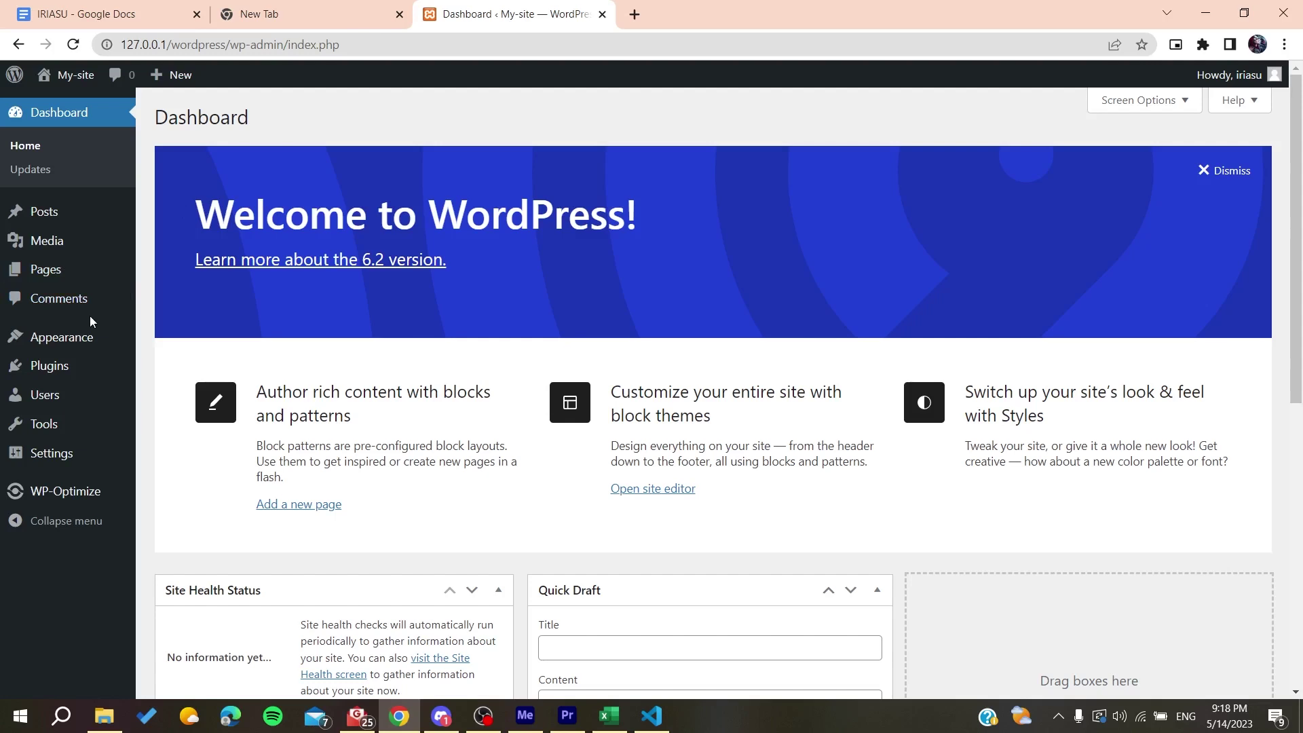
Go to Plugins > Add New and search the plugin directory for 'cache'
{"action": "mouse_move", "coordinate": [28, 376]}
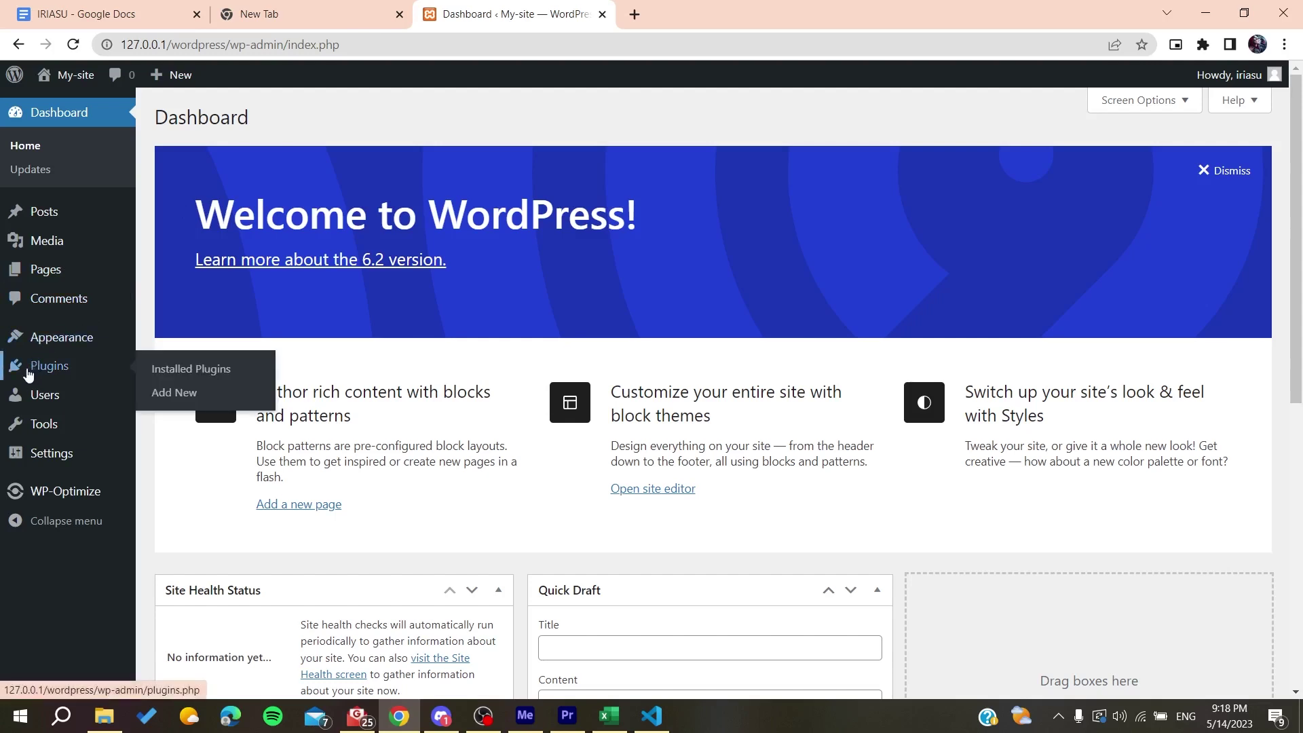
{"action": "left_click", "coordinate": [179, 399]}
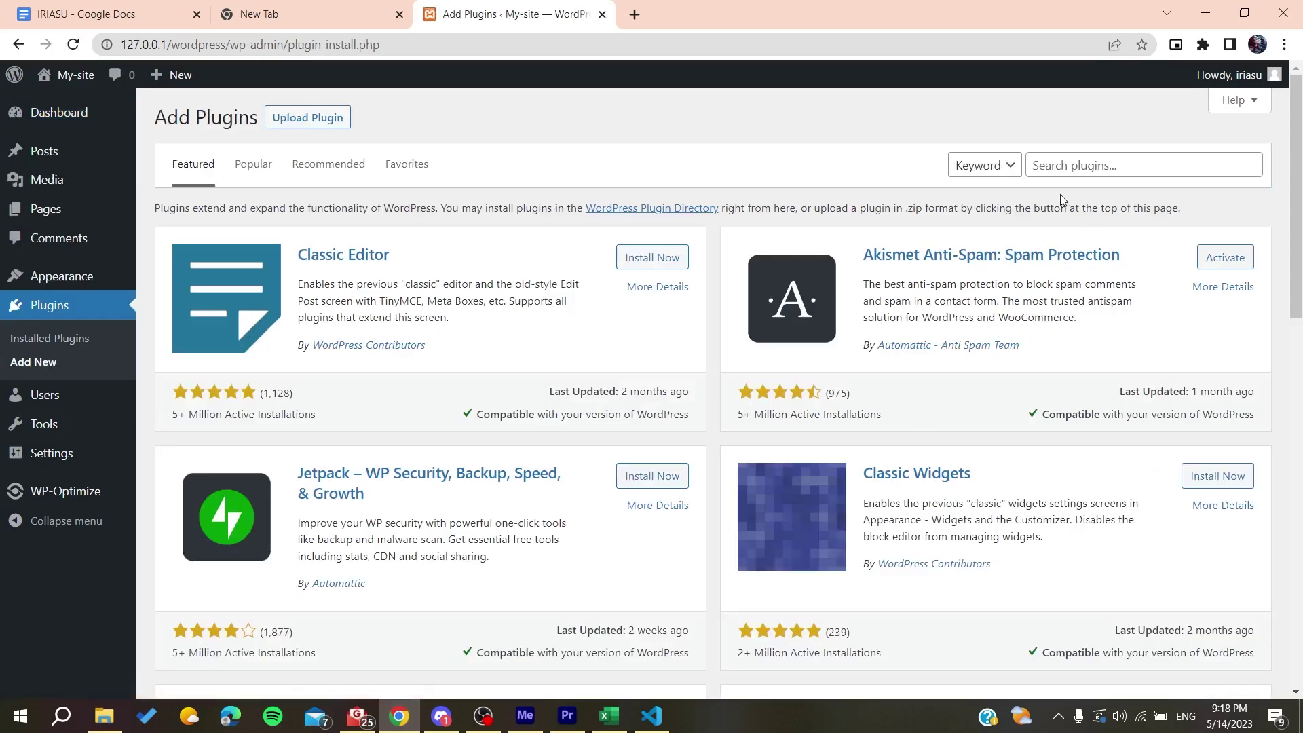
{"action": "left_click", "coordinate": [1063, 170]}
{"action": "type", "text": "cache"}
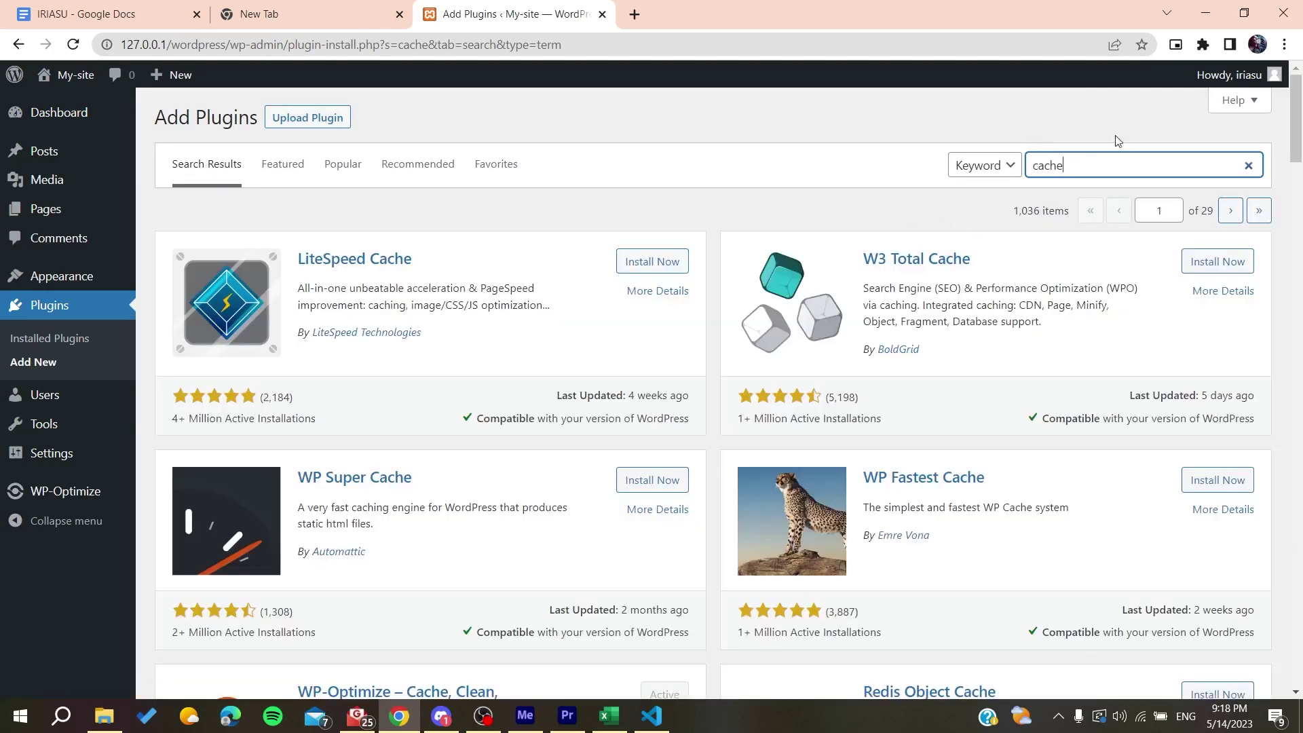
Change the plugin search to 'wp' and view, then close, the WP-Optimize details
{"action": "left_click_drag", "start_coordinate": [1093, 163], "coordinate": [1018, 171]}
{"action": "type", "text": "wp-"}
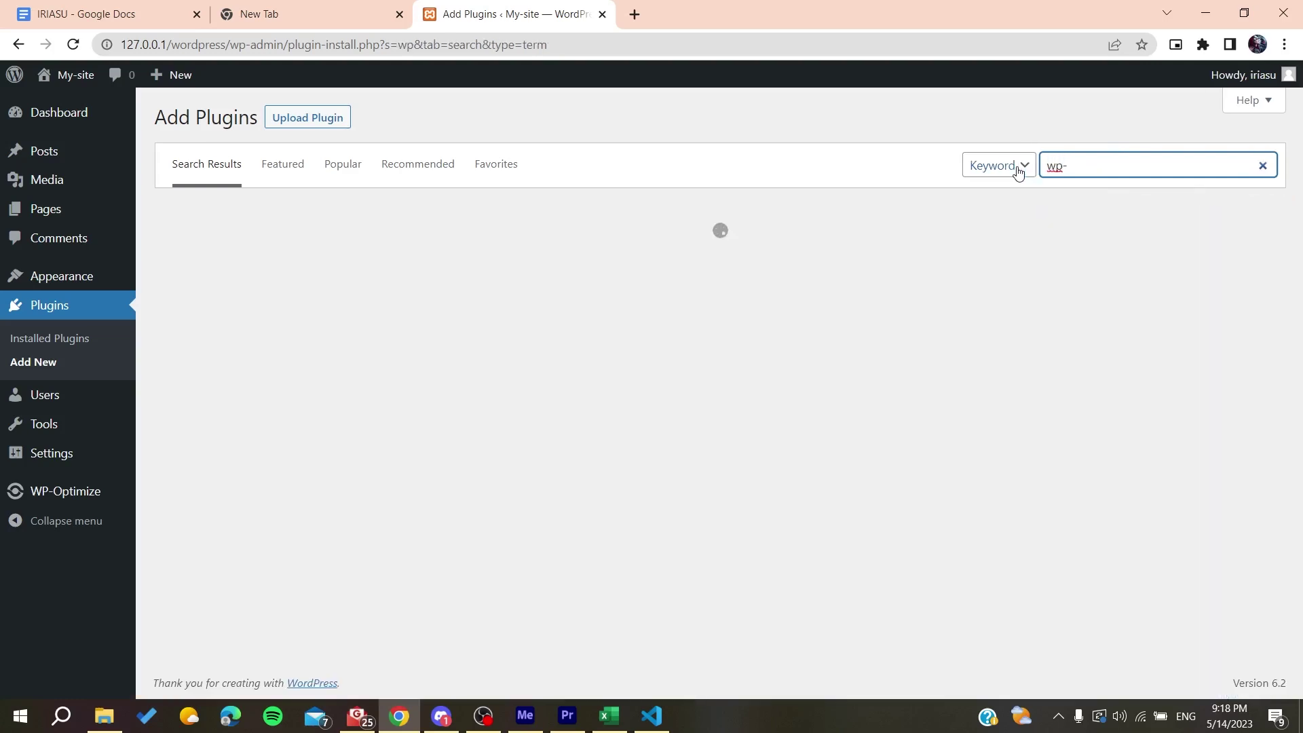
{"action": "type", "text": "op"}
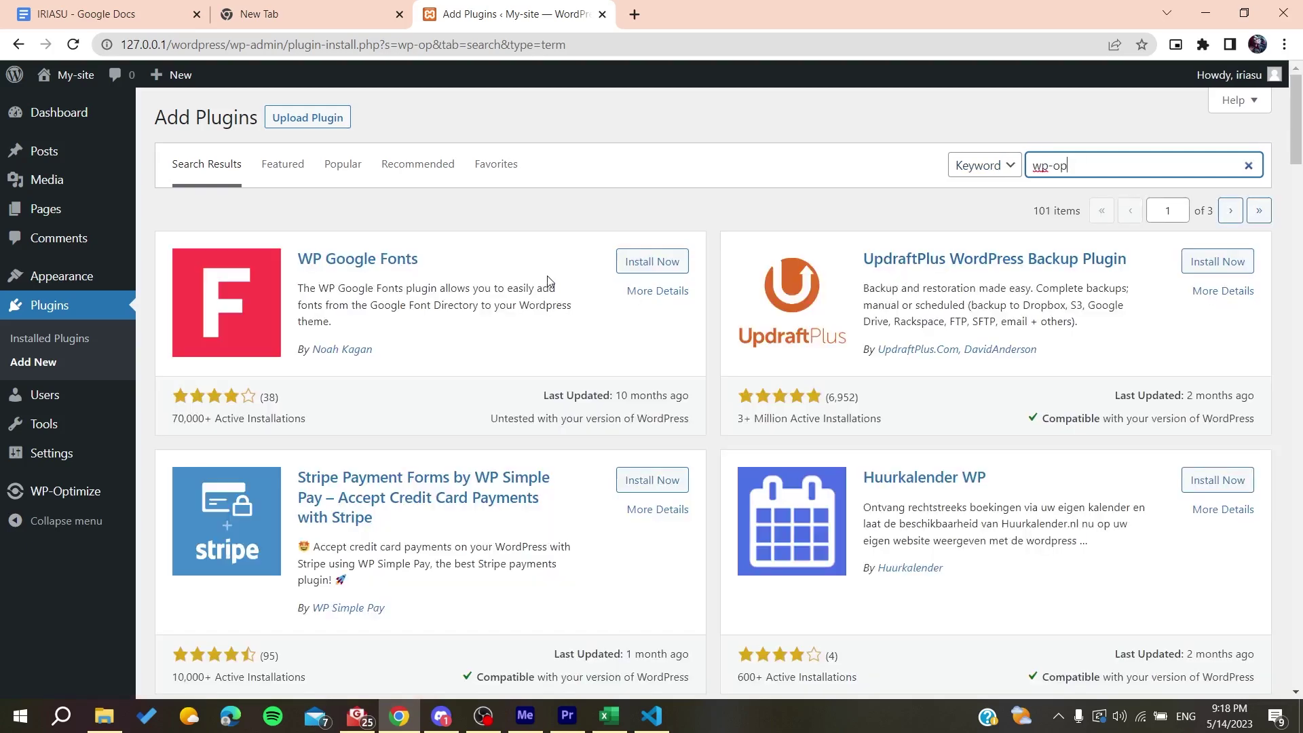
{"action": "key", "text": "BackSpace"}
{"action": "key", "text": "BackSpace"}
{"action": "key", "text": "BackSpace"}
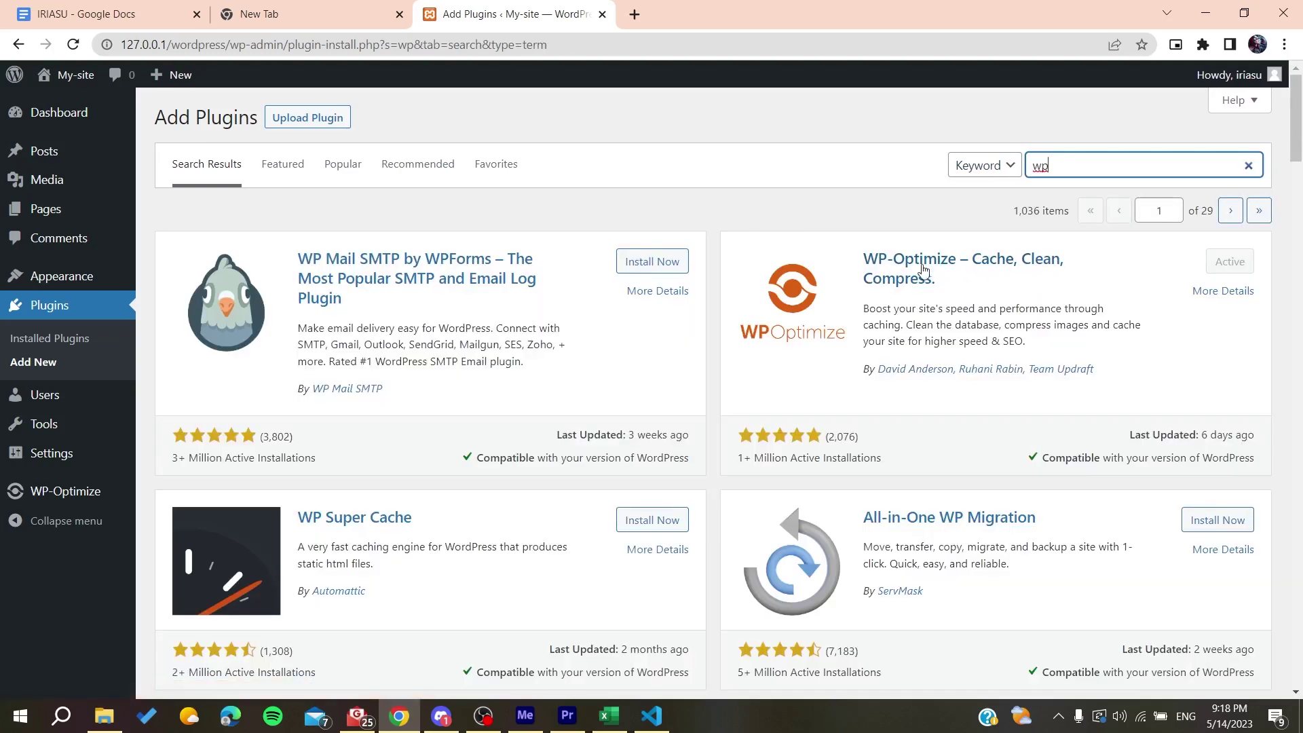
{"action": "left_click", "coordinate": [923, 270]}
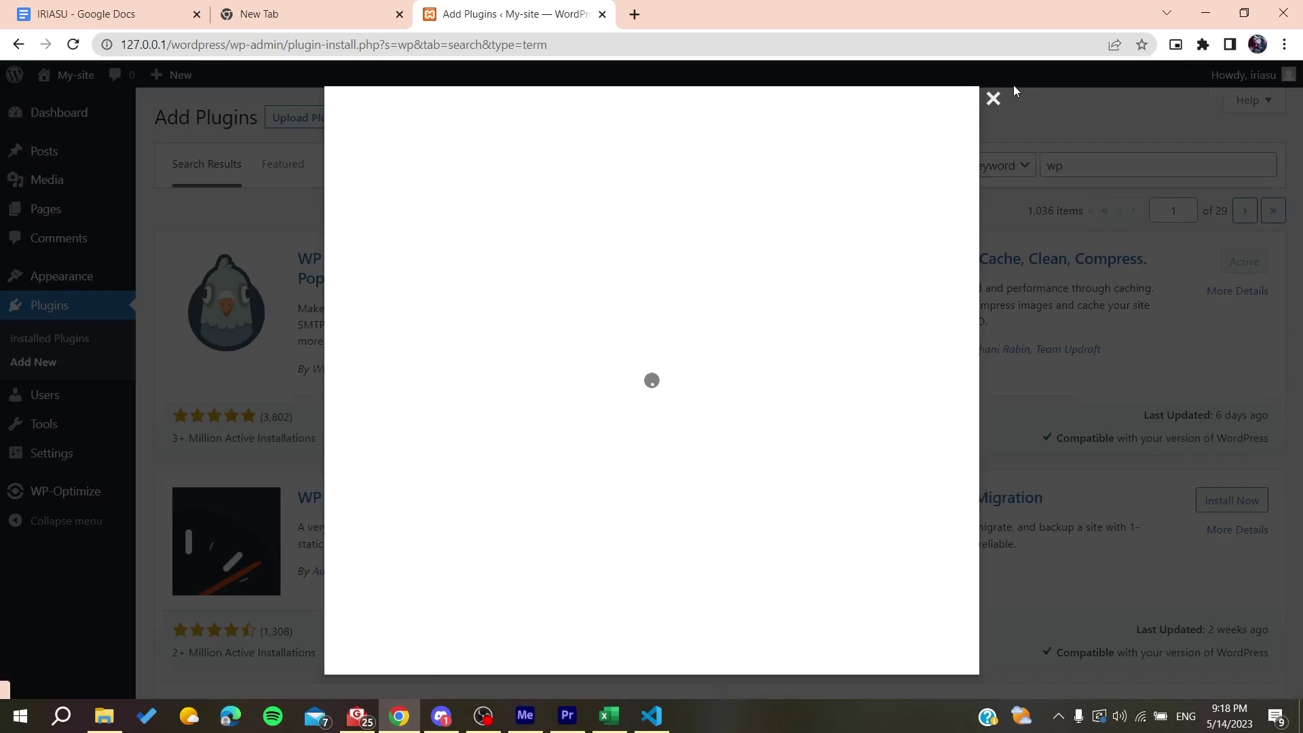
{"action": "left_click", "coordinate": [994, 100]}
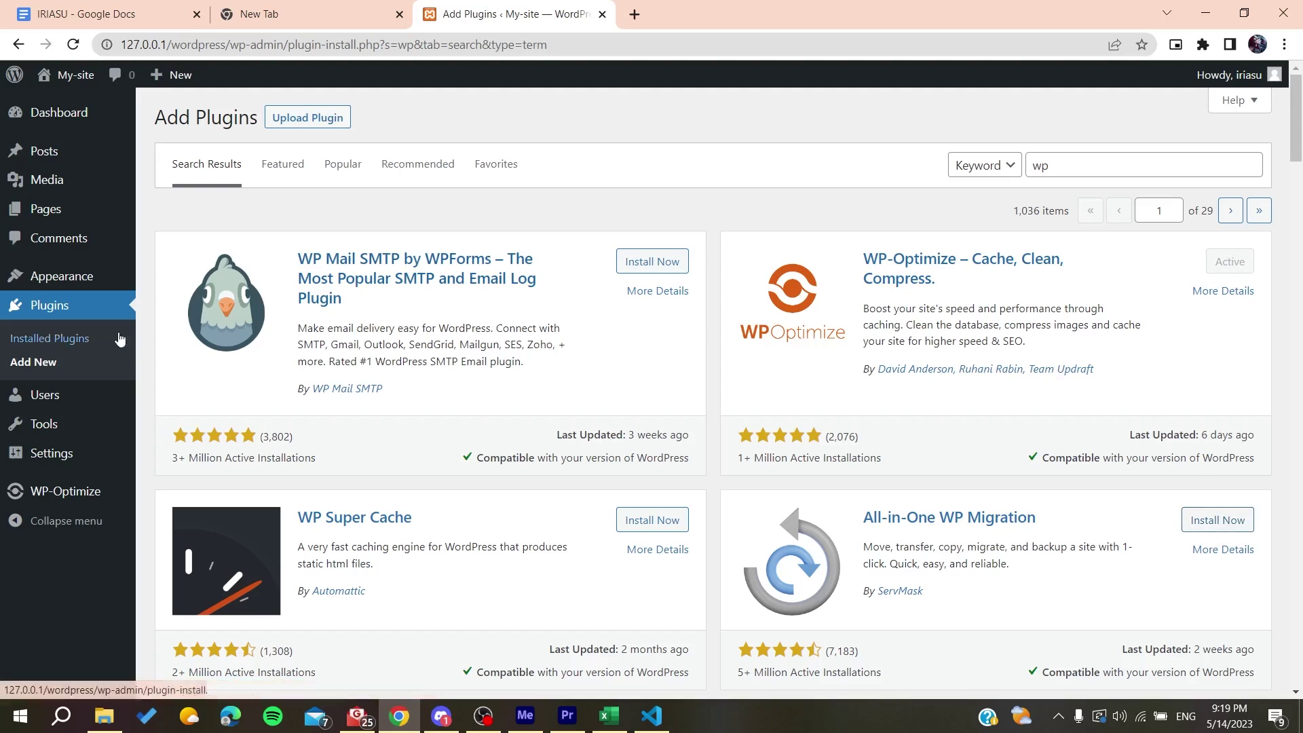
Open the WP-Optimize dashboard from the Installed Plugins list
{"action": "left_click", "coordinate": [56, 341]}
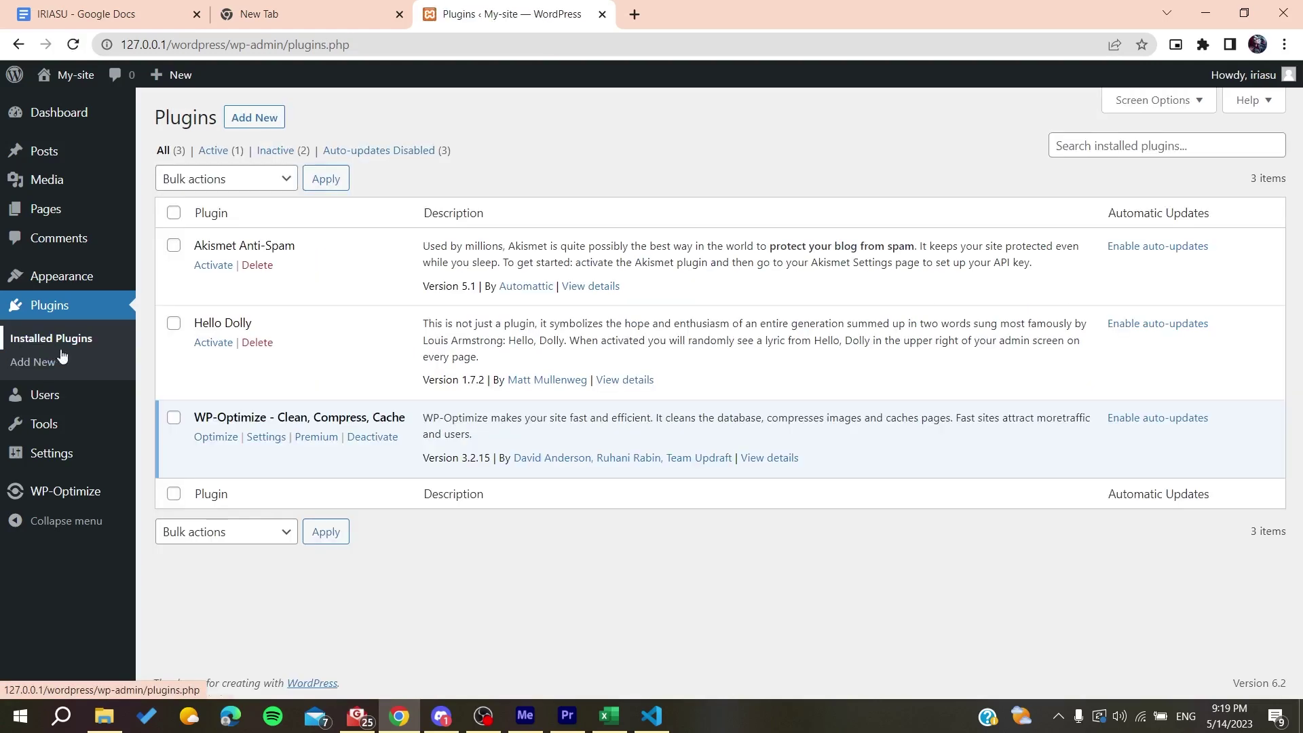
{"action": "left_click", "coordinate": [213, 441]}
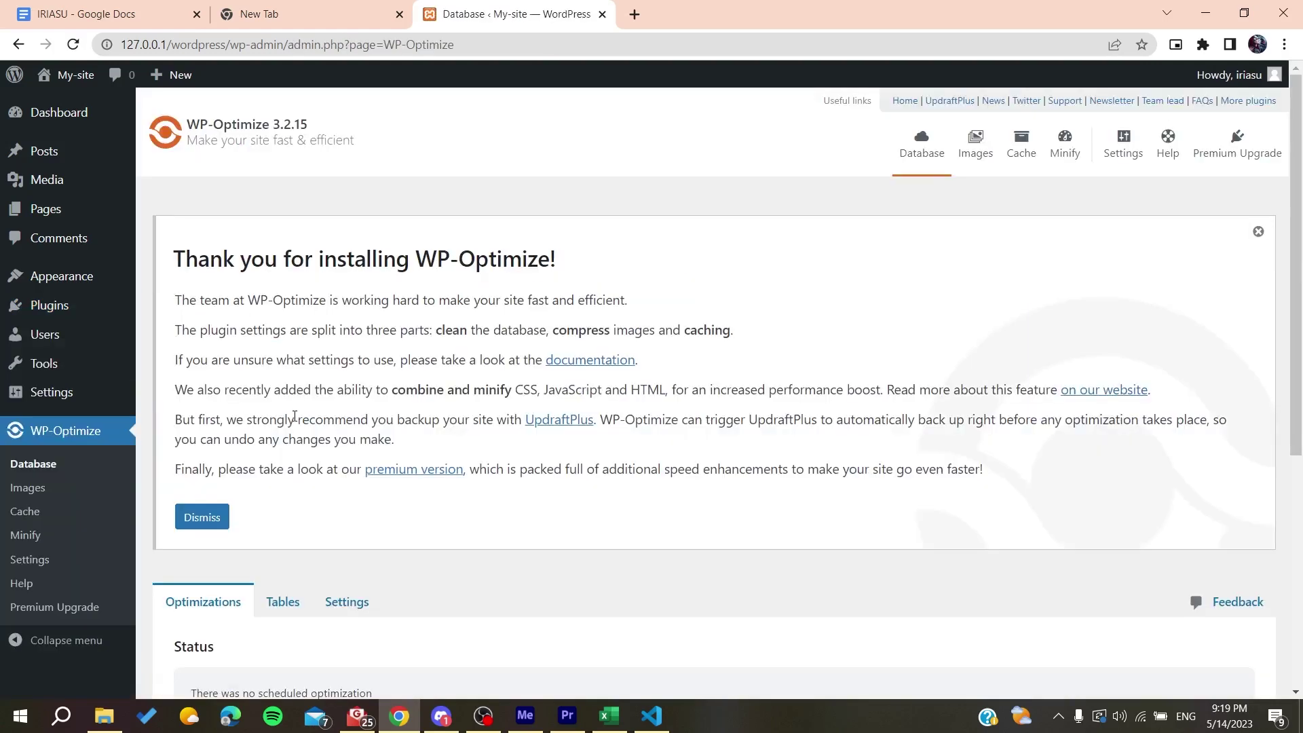
{"action": "scroll", "coordinate": [297, 422], "scroll_direction": "down", "scroll_amount": 5}
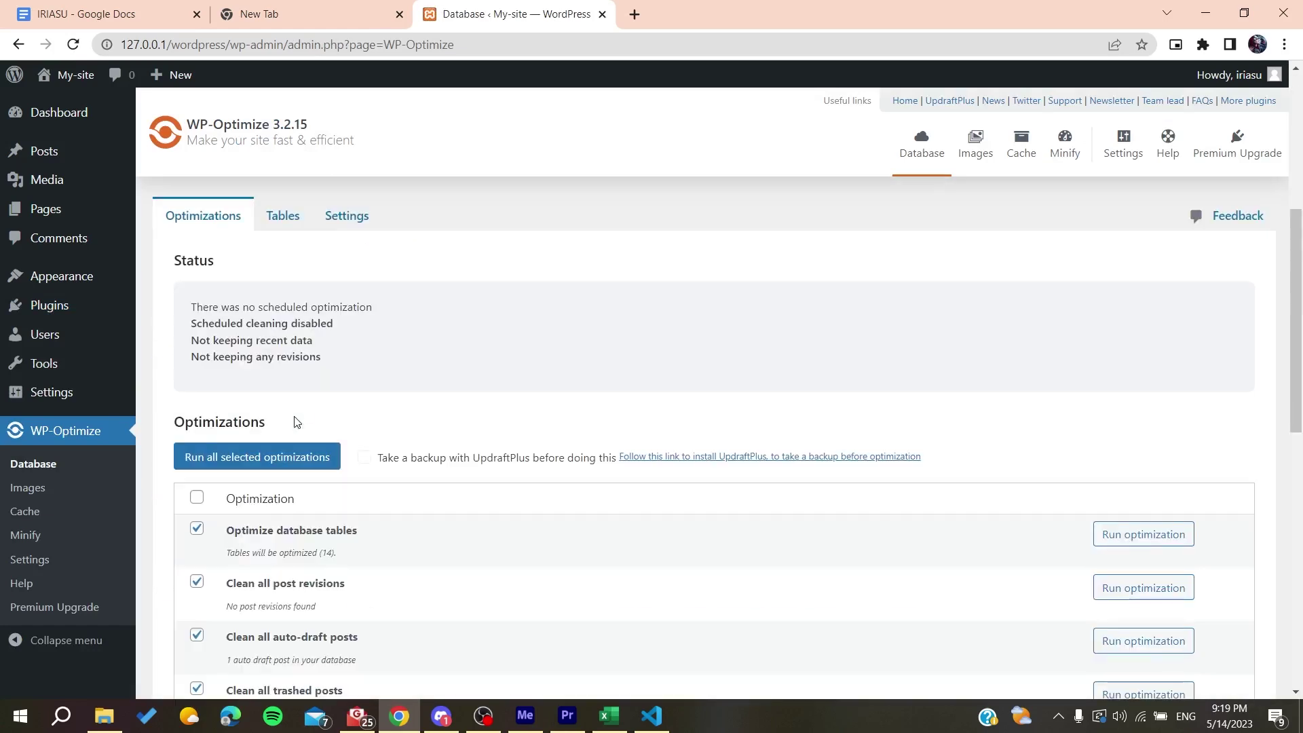
{"action": "scroll", "coordinate": [295, 422], "scroll_direction": "down", "scroll_amount": 3}
{"action": "scroll", "coordinate": [356, 246], "scroll_direction": "up", "scroll_amount": 4}
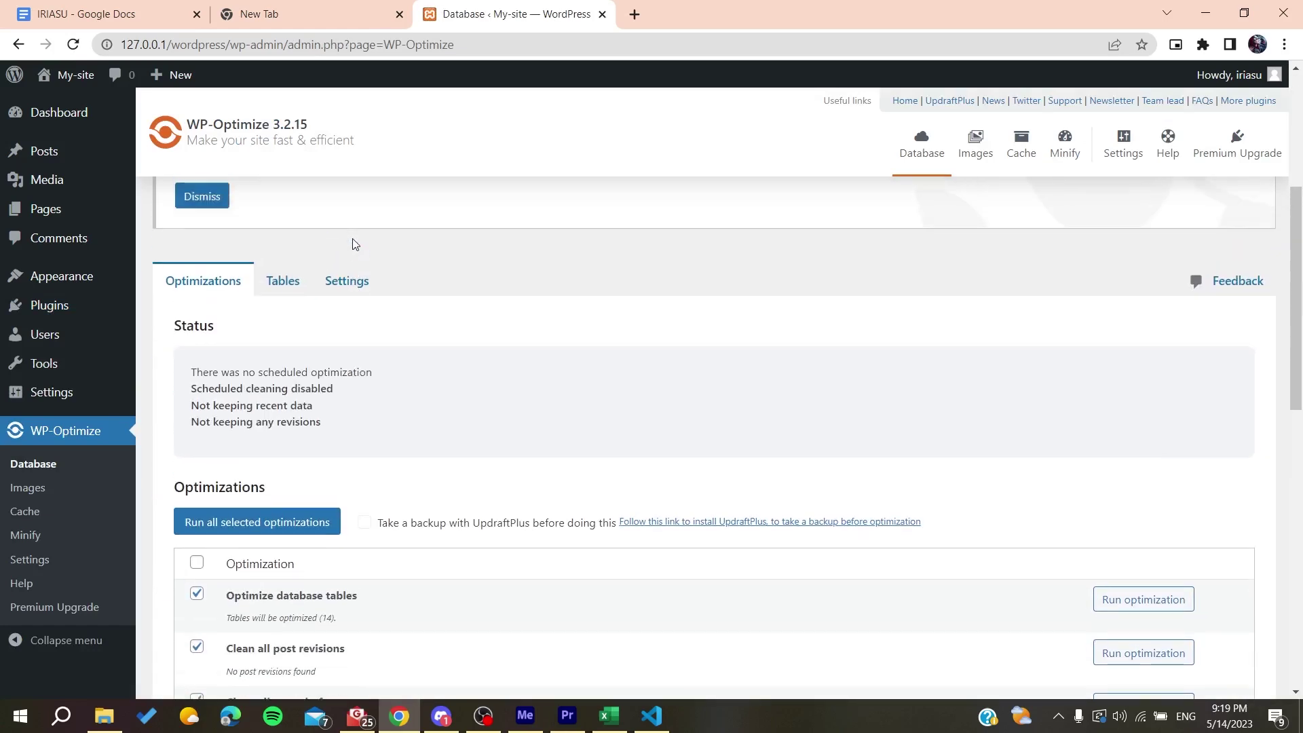
{"action": "scroll", "coordinate": [258, 353], "scroll_direction": "down", "scroll_amount": 7}
{"action": "scroll", "coordinate": [252, 372], "scroll_direction": "down", "scroll_amount": 5}
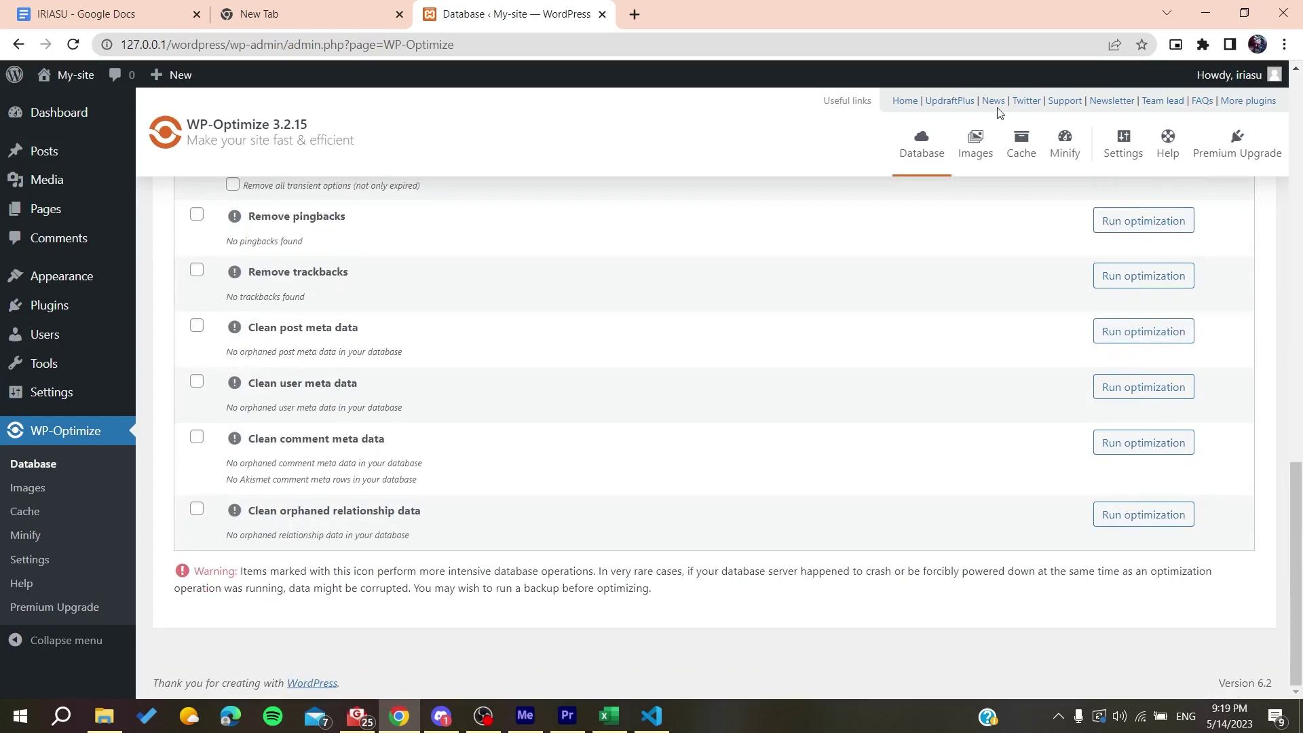
Switch to WP-Optimize's Cache tab and keep the 24 cache lifespan in Hours
{"action": "left_click", "coordinate": [1025, 166]}
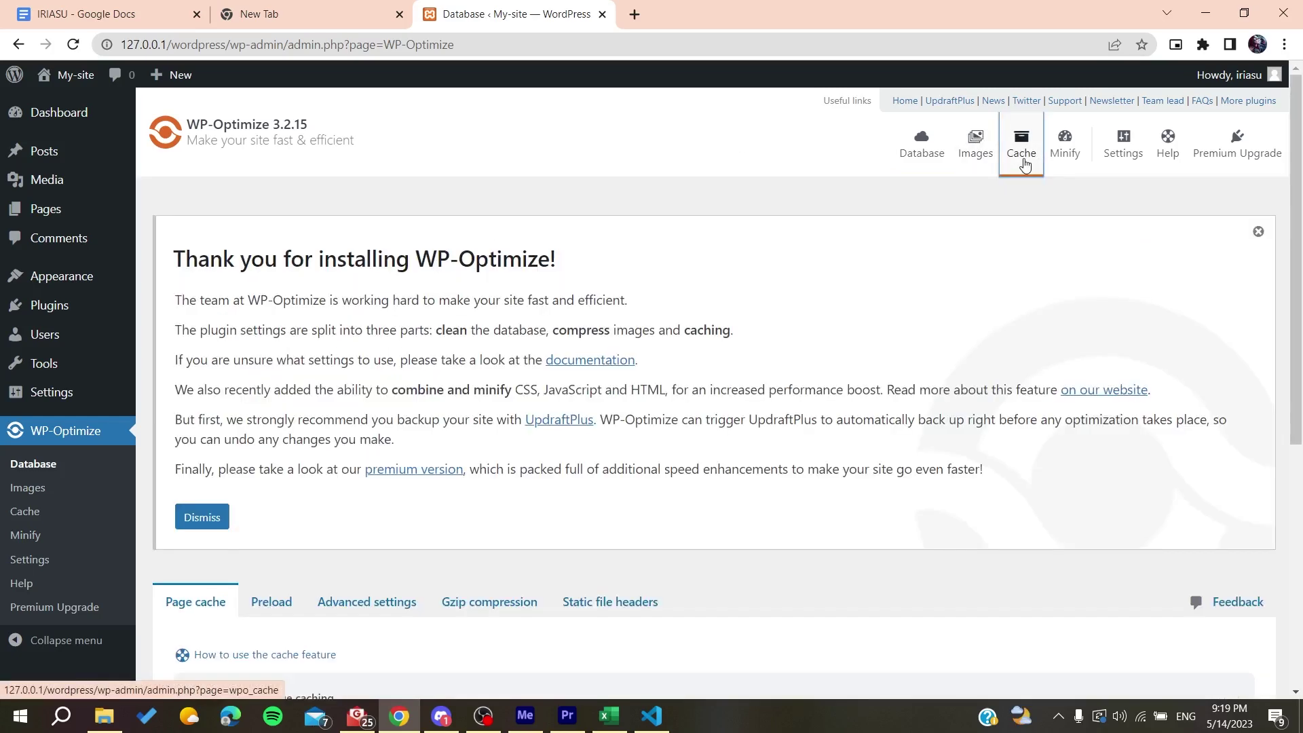
{"action": "scroll", "coordinate": [439, 414], "scroll_direction": "down", "scroll_amount": 5}
{"action": "scroll", "coordinate": [438, 415], "scroll_direction": "down", "scroll_amount": 1}
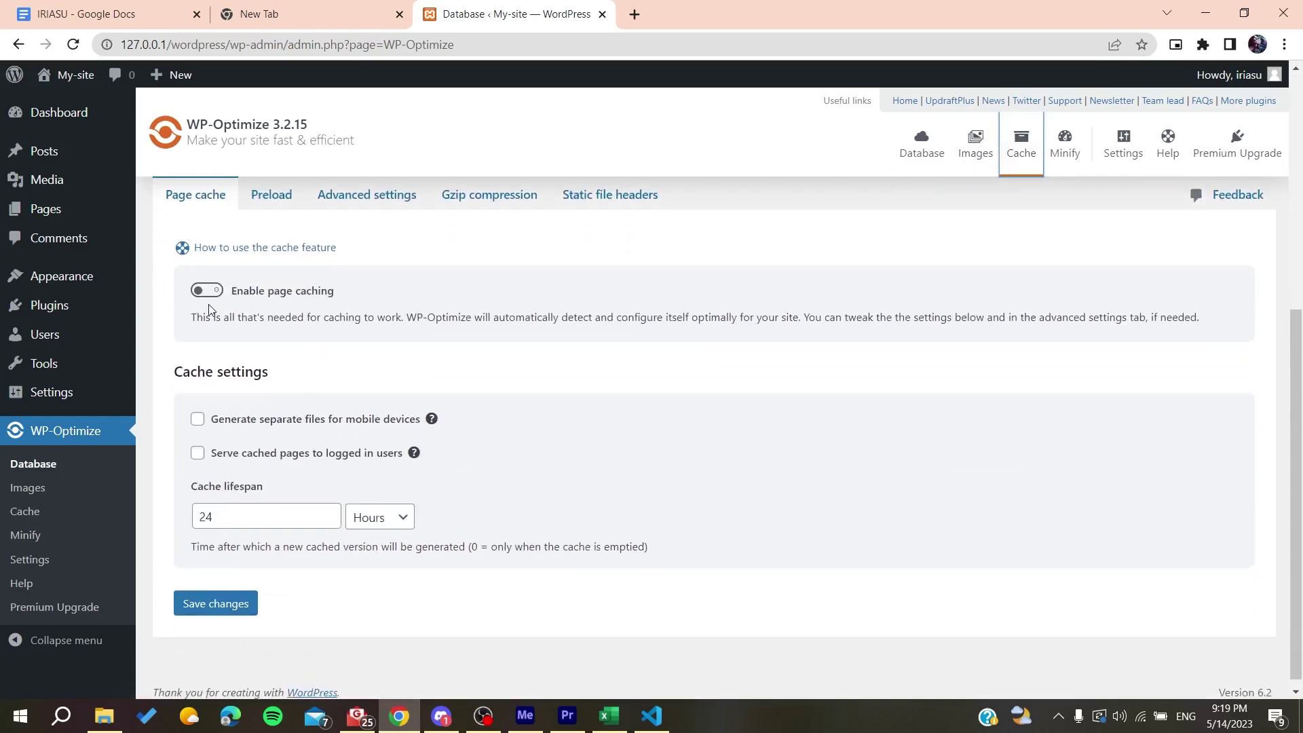
{"action": "left_click_drag", "start_coordinate": [233, 317], "coordinate": [361, 296]}
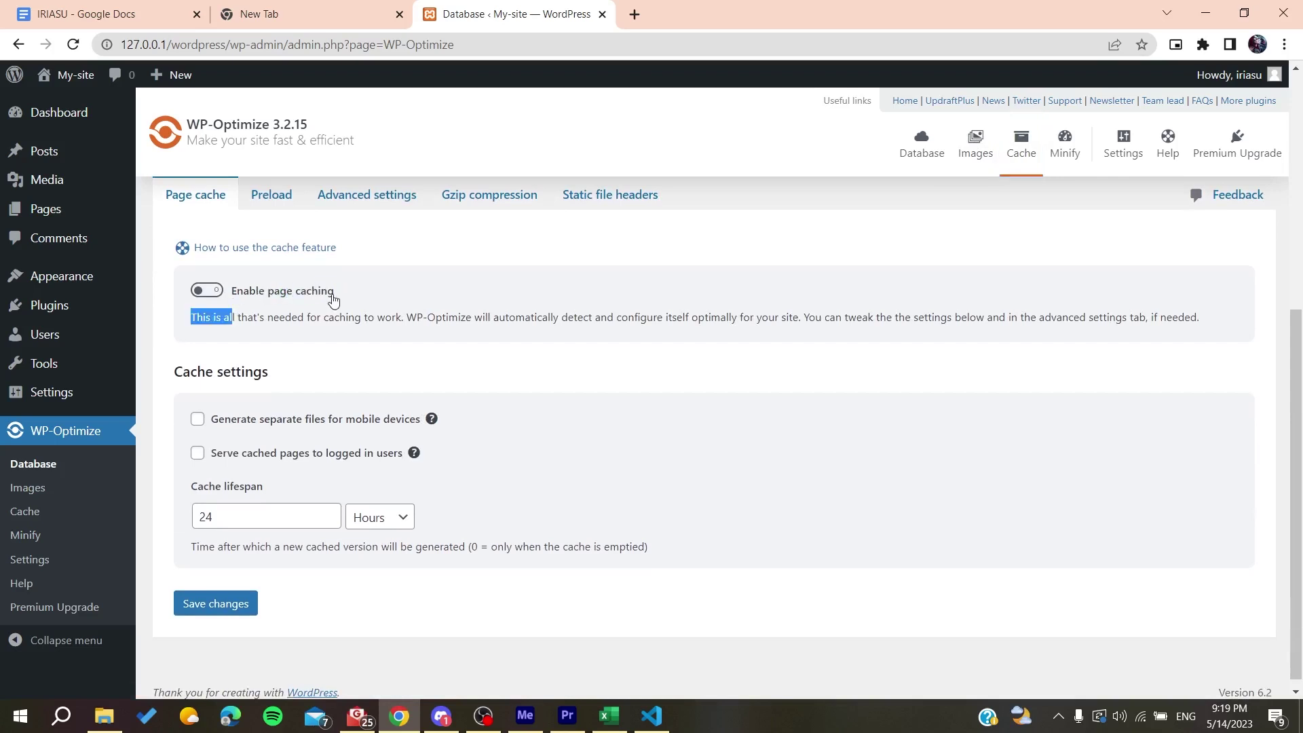
{"action": "left_click_drag", "start_coordinate": [191, 486], "coordinate": [276, 487]}
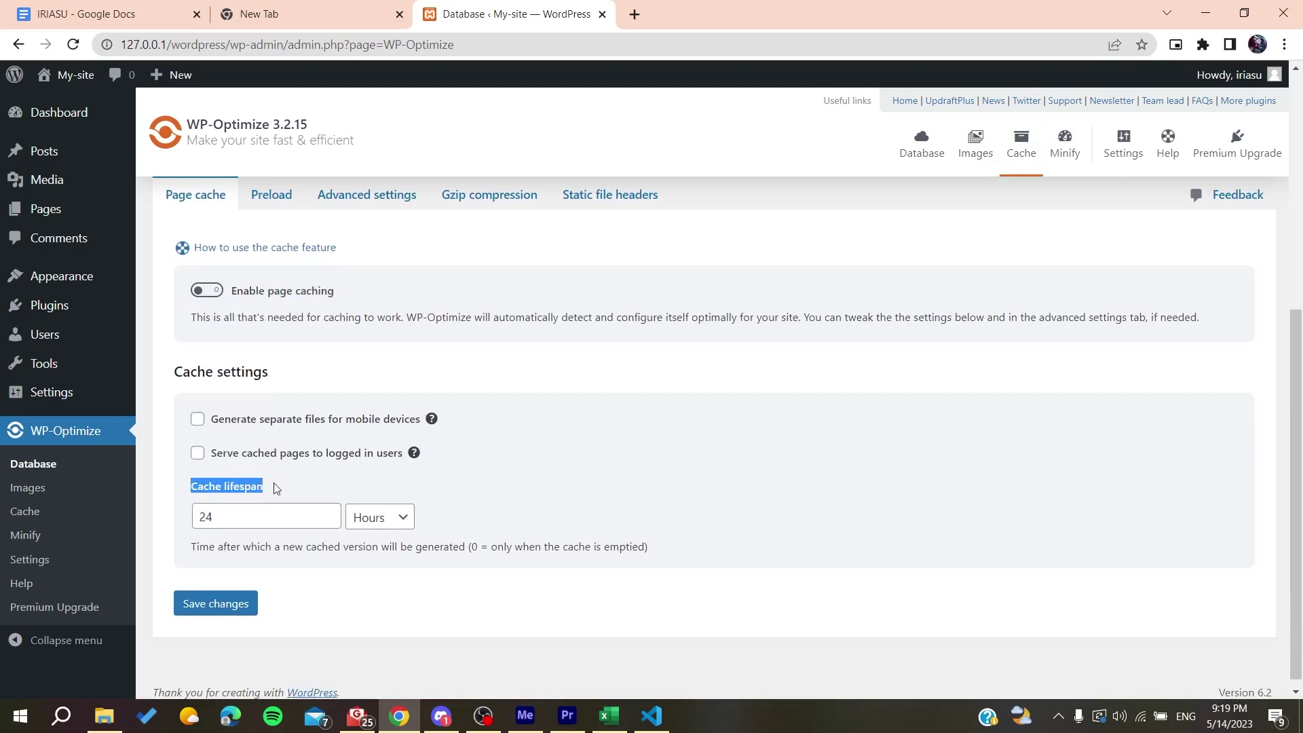
{"action": "left_click", "coordinate": [376, 521]}
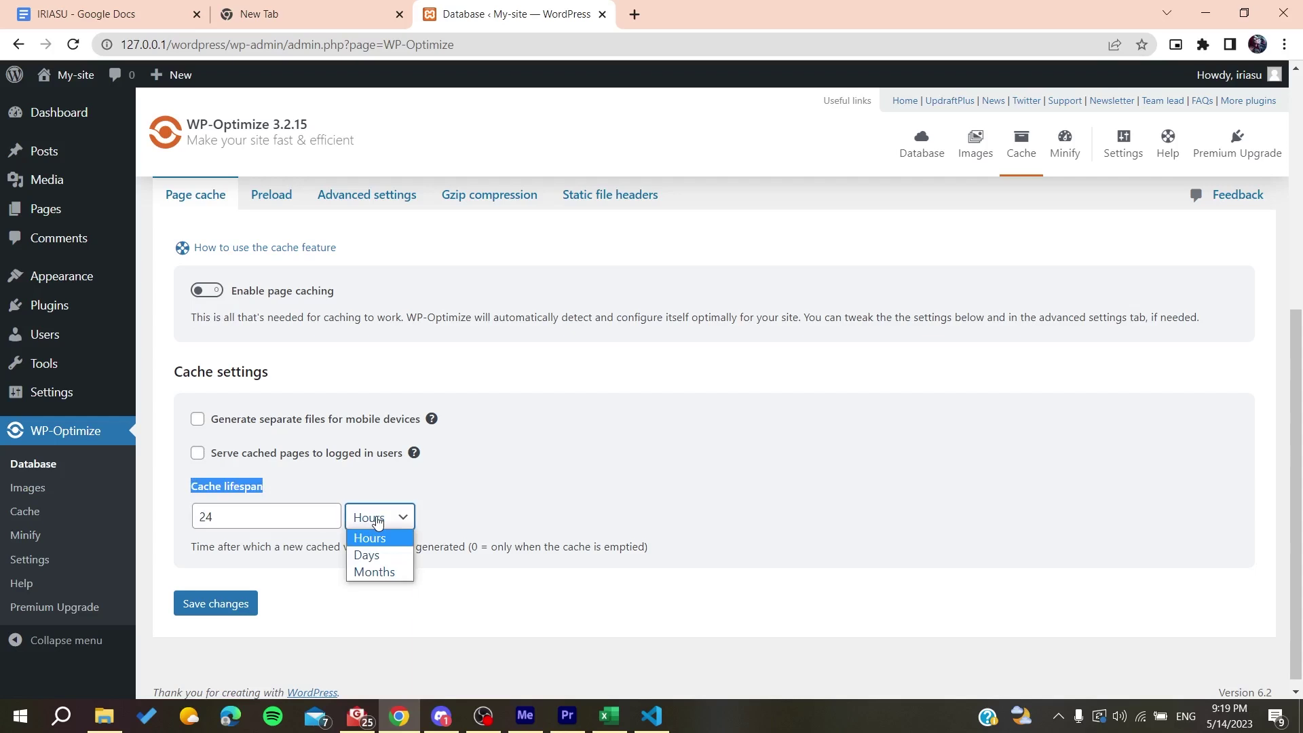
{"action": "left_click", "coordinate": [168, 518]}
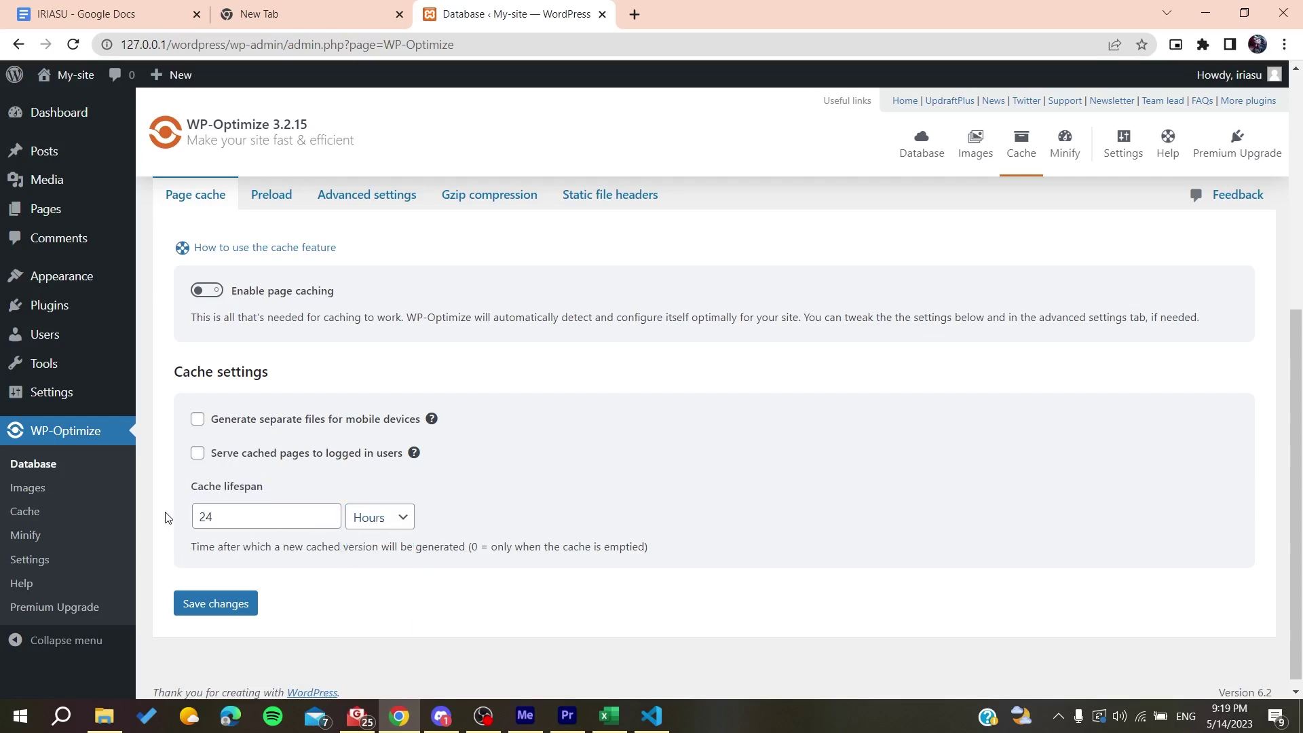